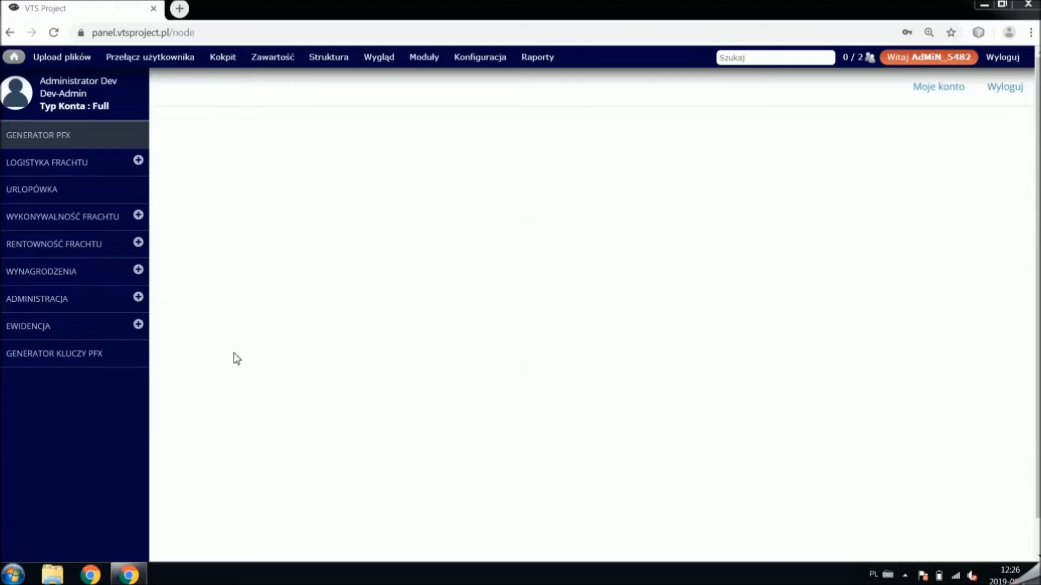
- Download the installer via the GENERATOR KLUCZY PFX link in the panel sidebar
click(83, 354)
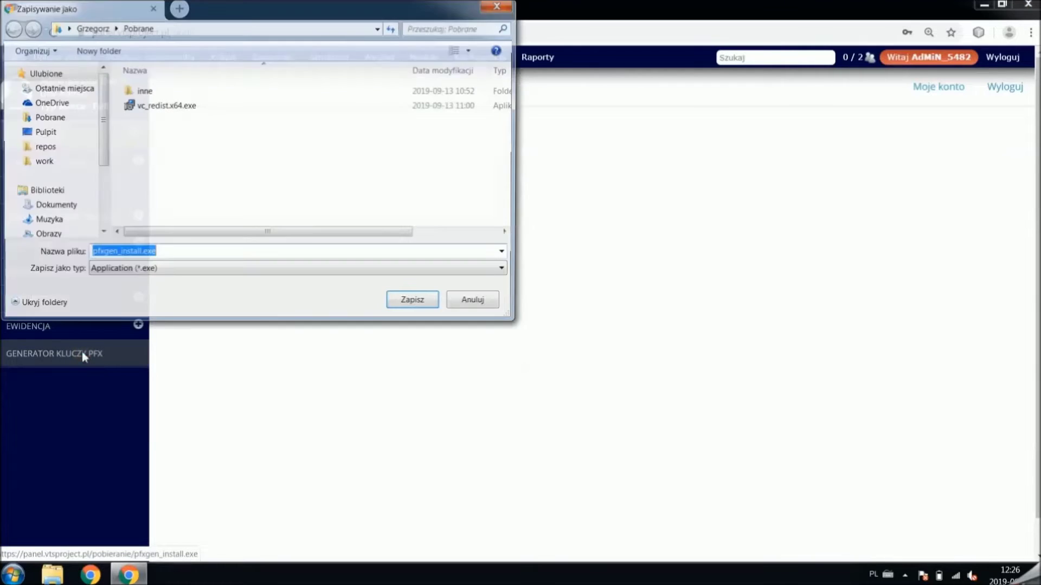
- Save pfxgen_install.exe to the Pobrane folder and run it
click(414, 303)
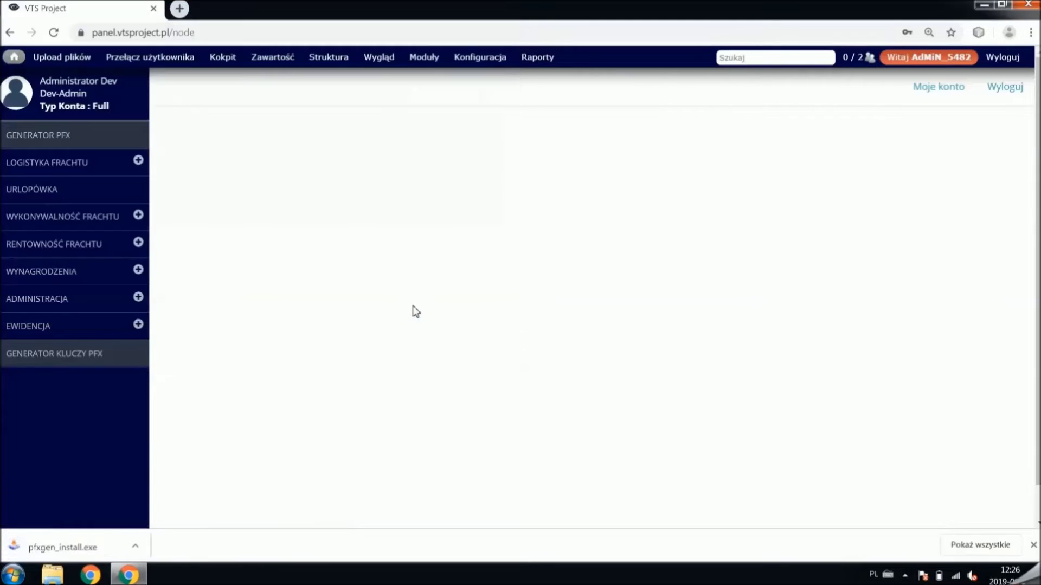
click(82, 547)
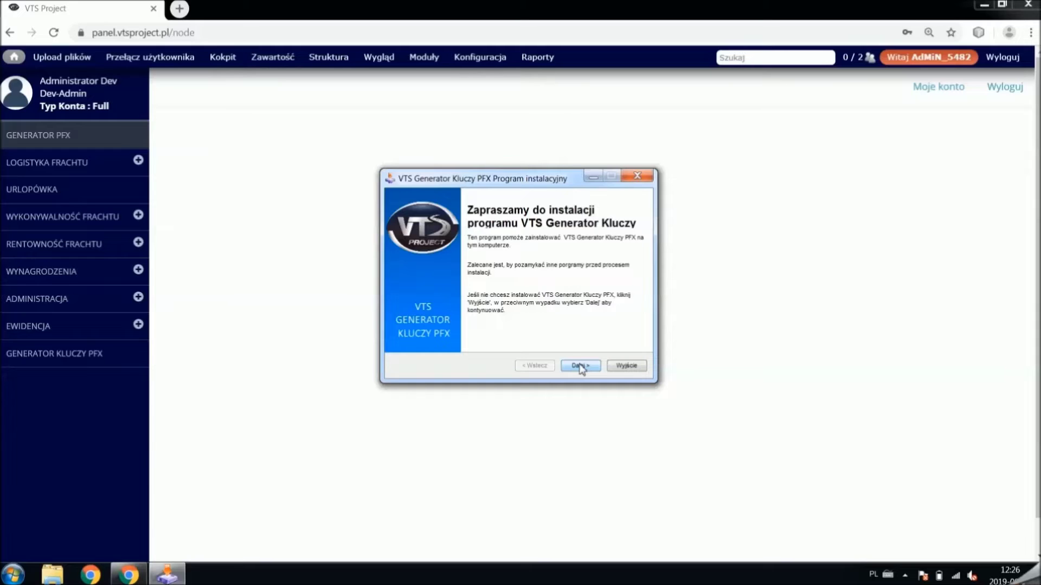
- Accept the licence and confirm creating the default C:\Program Files (x86)\VTS Generator kluczy PFX folder
click(580, 367)
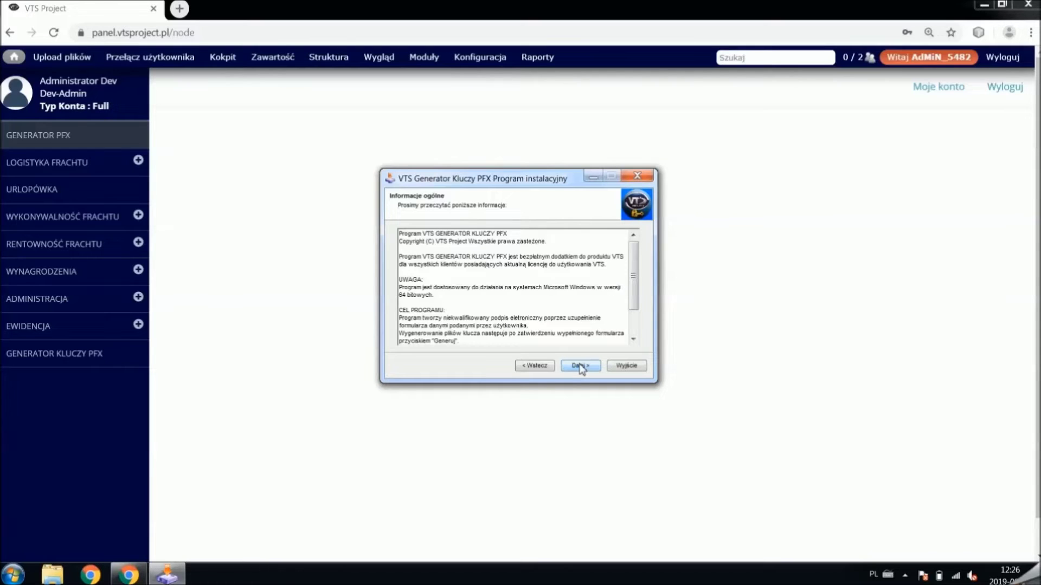
click(580, 367)
click(511, 332)
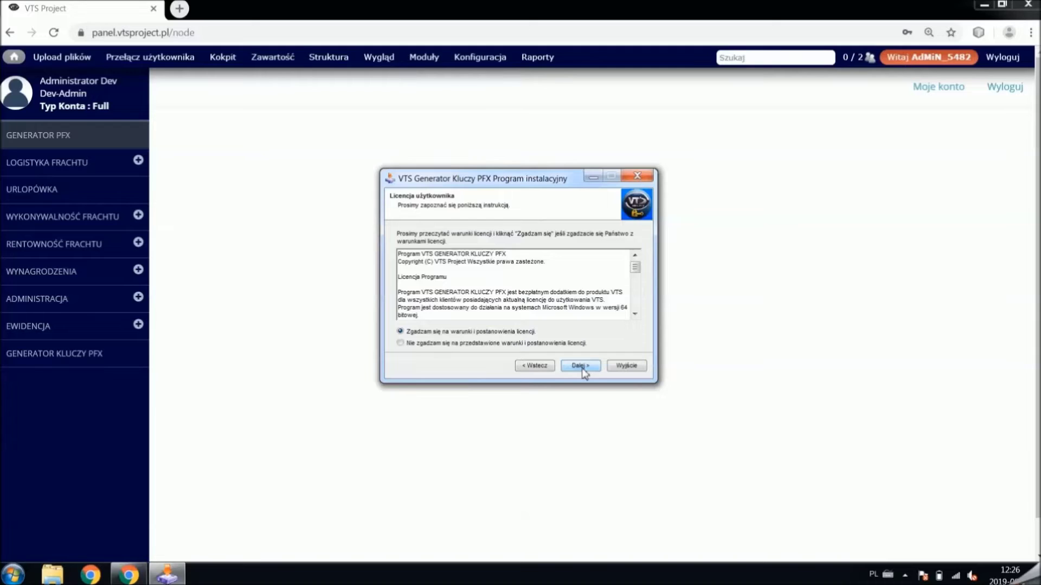
click(580, 367)
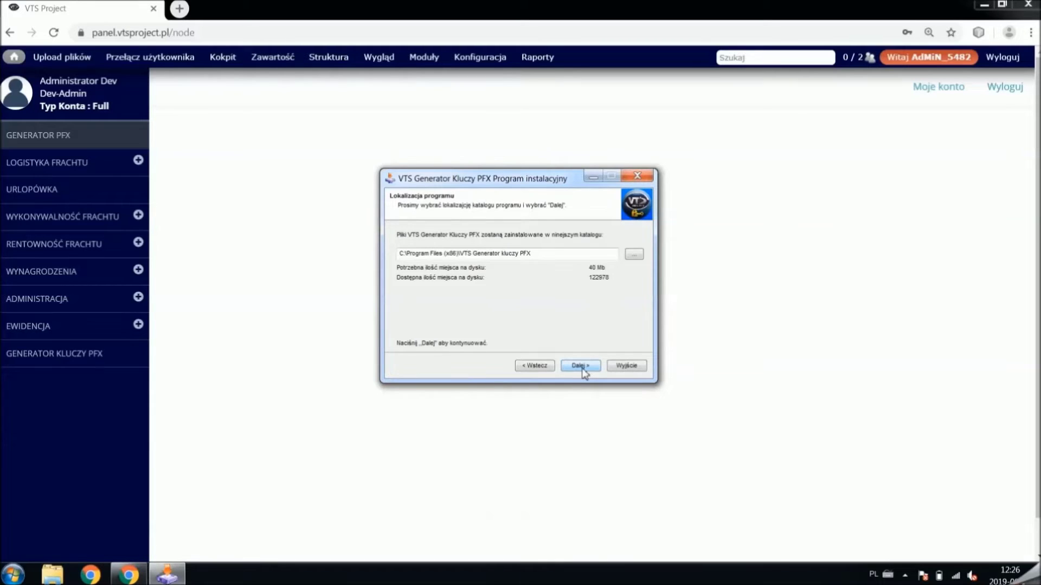
click(582, 367)
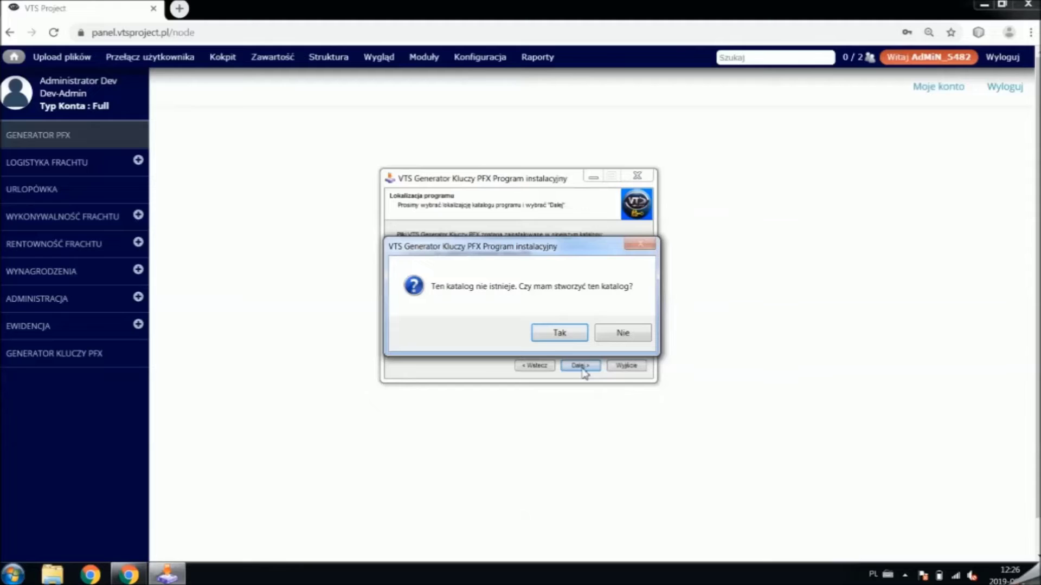
click(574, 333)
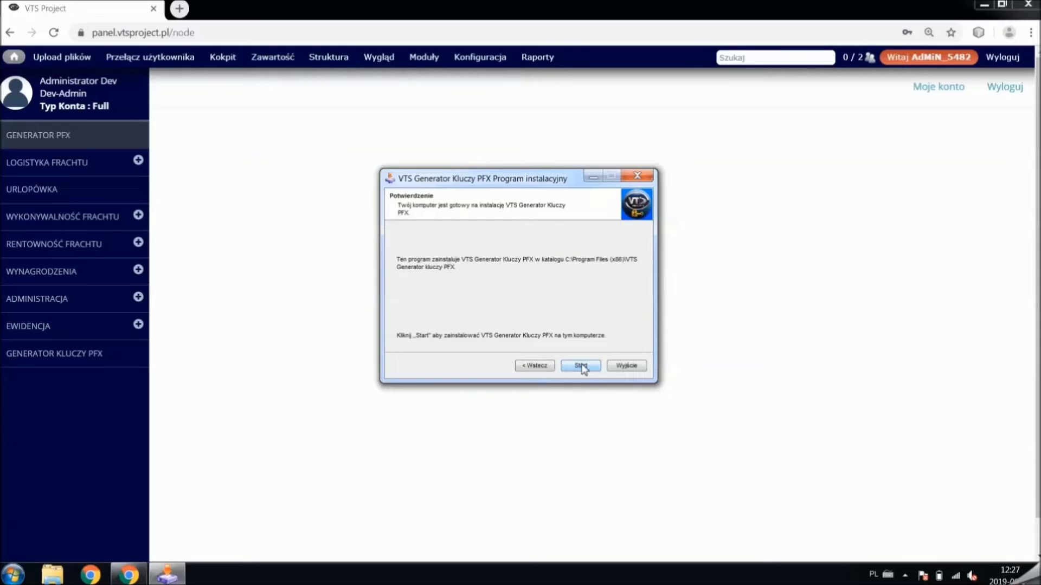
- Run the installation, exit the finished installer and minimize Chrome
click(582, 367)
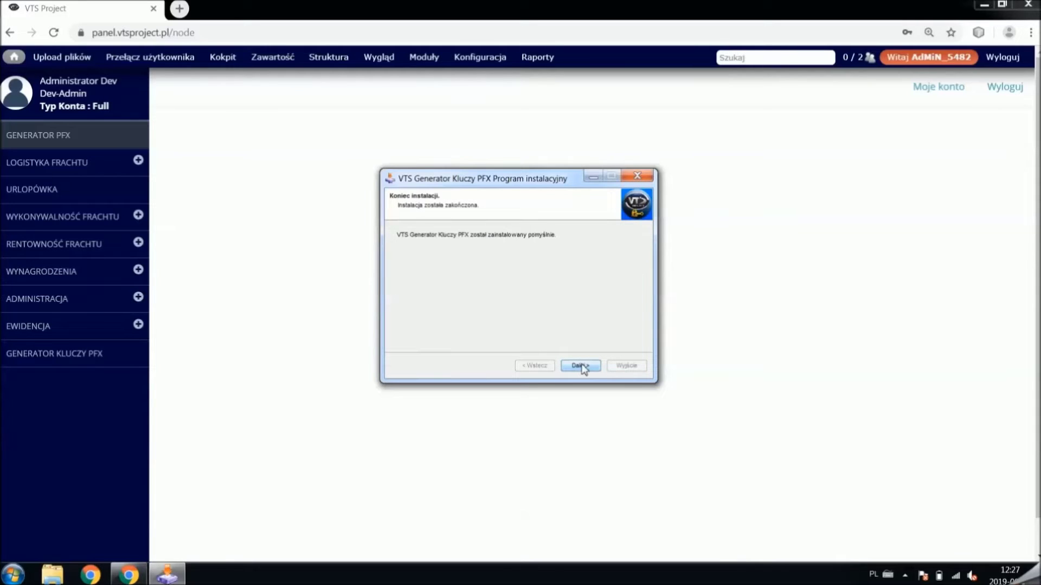
click(580, 366)
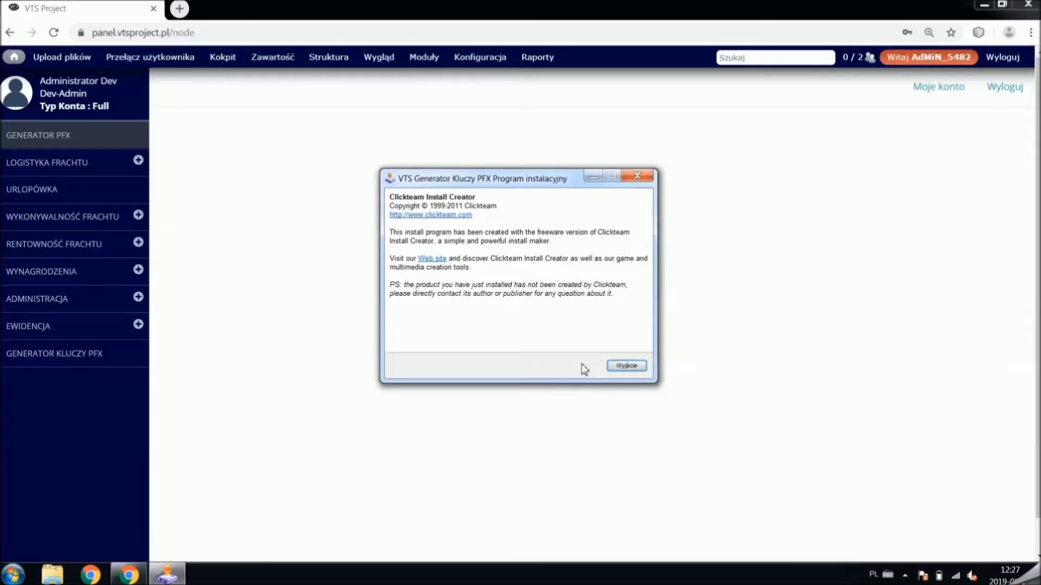
click(624, 366)
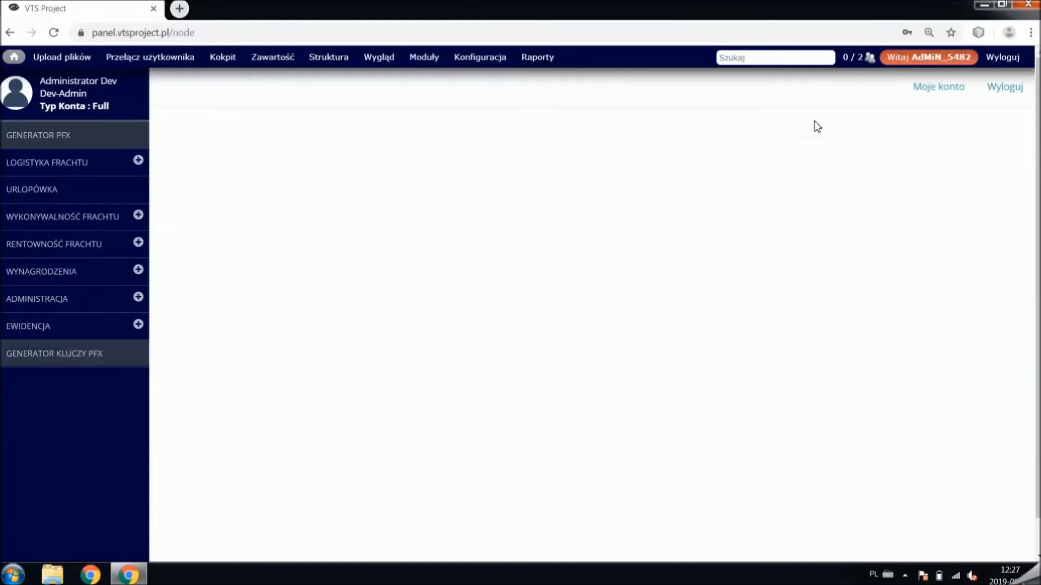
click(981, 5)
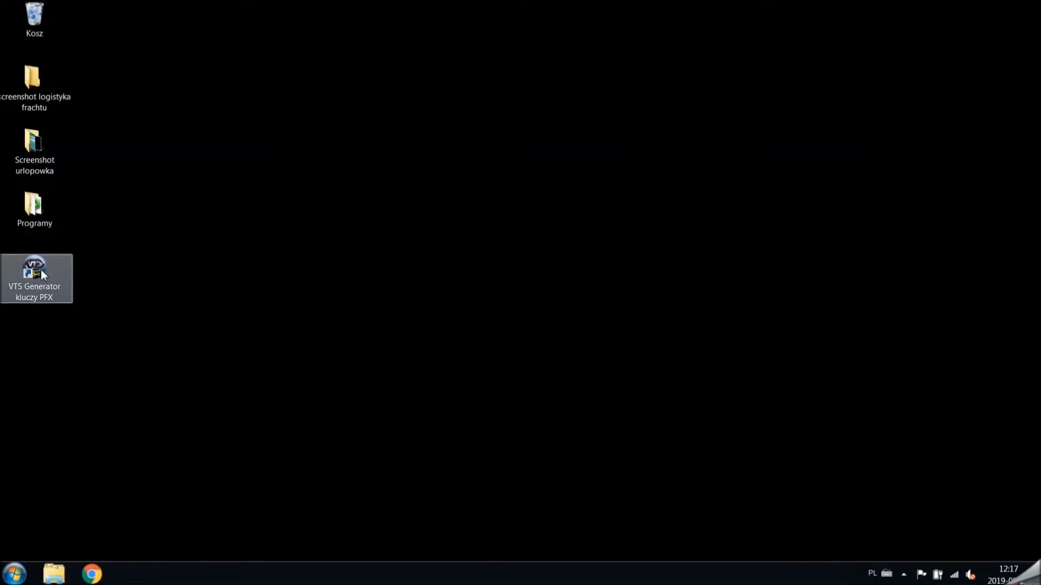
- Launch VTS Generator kluczy PFX from the desktop and set the form version to Dla firmy
double_click(42, 271)
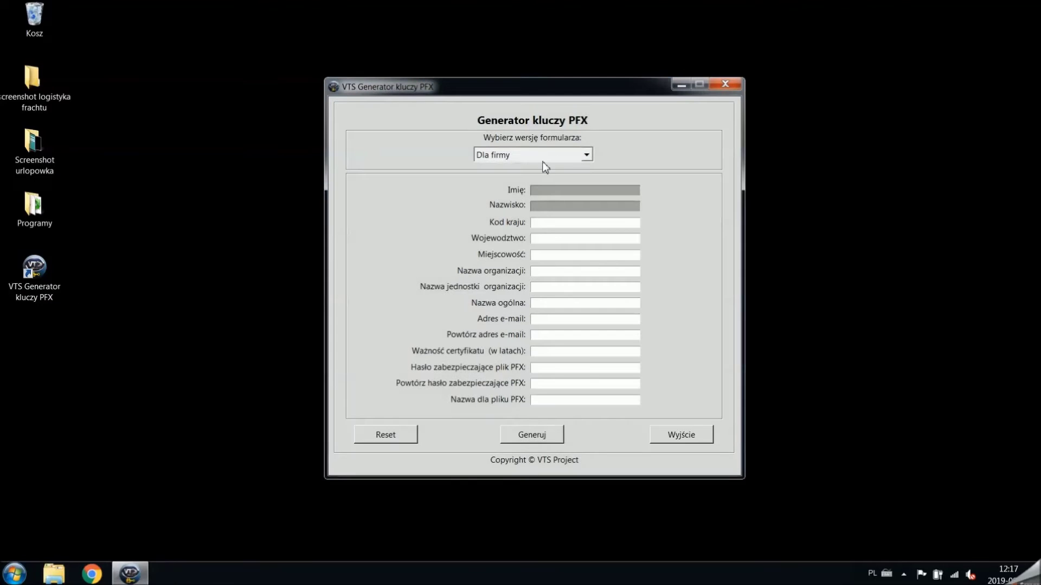
click(586, 156)
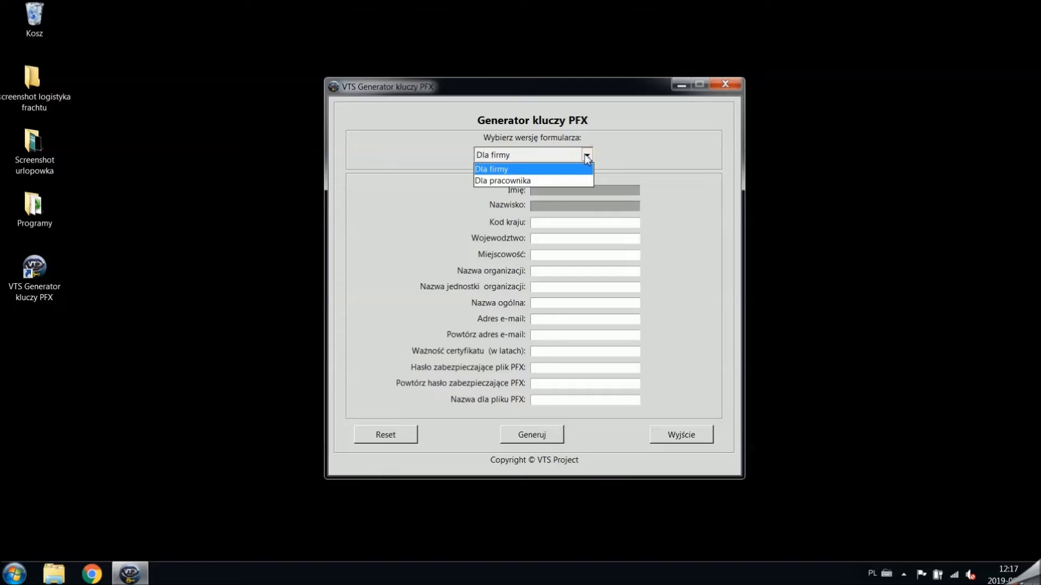
click(571, 180)
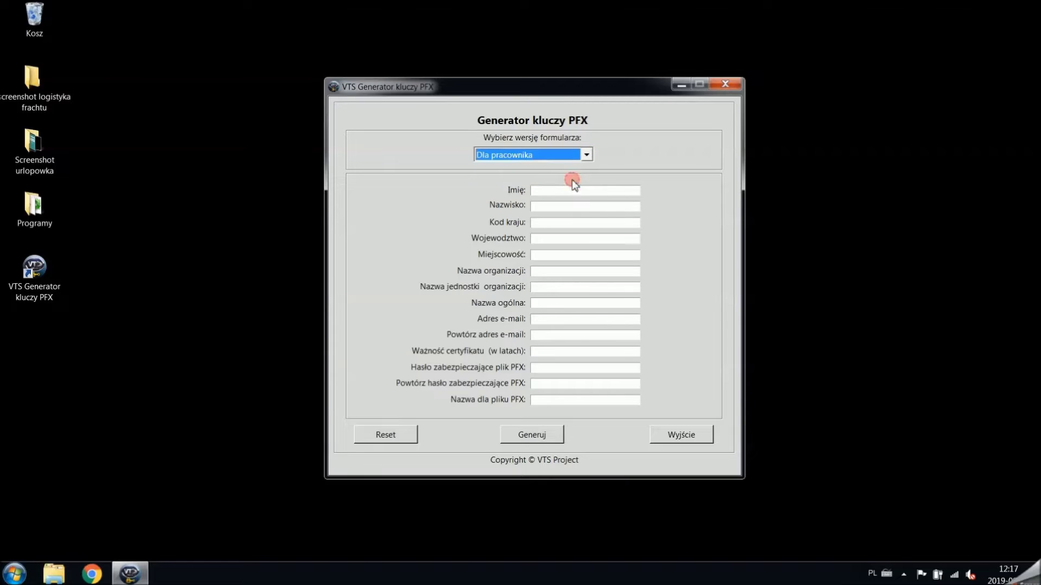
click(586, 156)
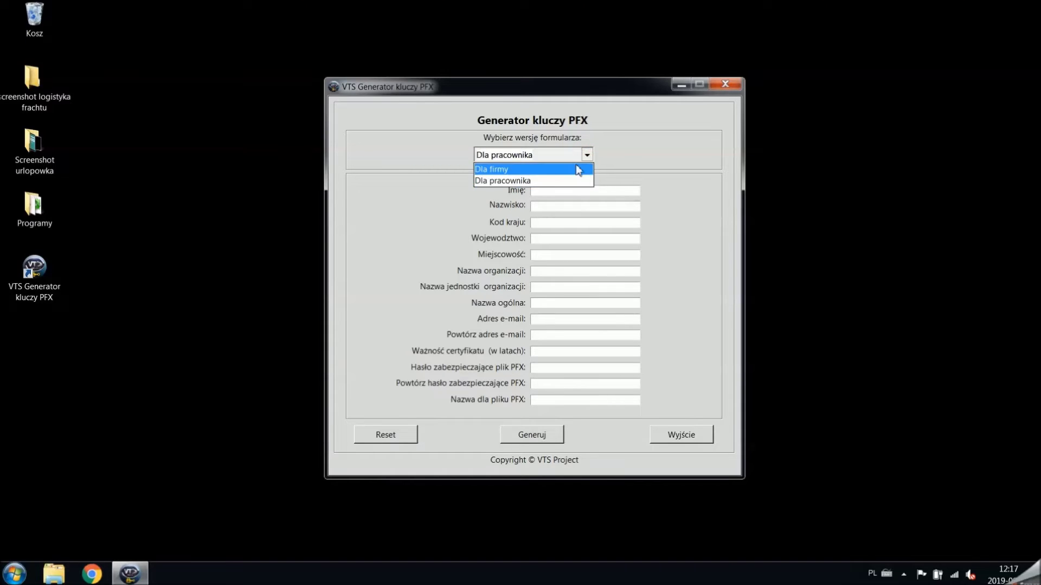
click(575, 167)
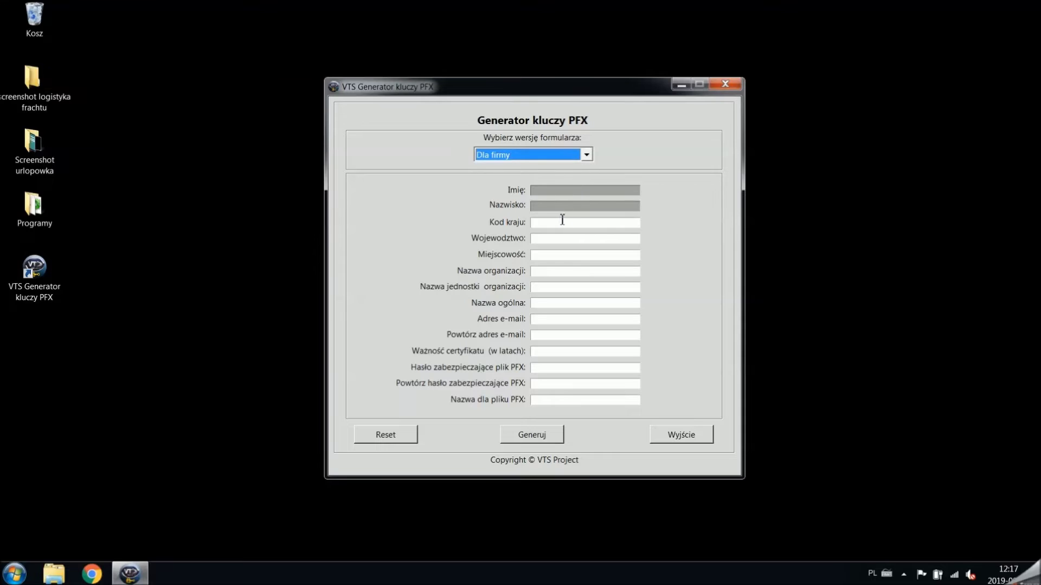
- Put the cursor in the Kod kraju field, ready for the country code
mouse_move(559, 225)
click(558, 223)
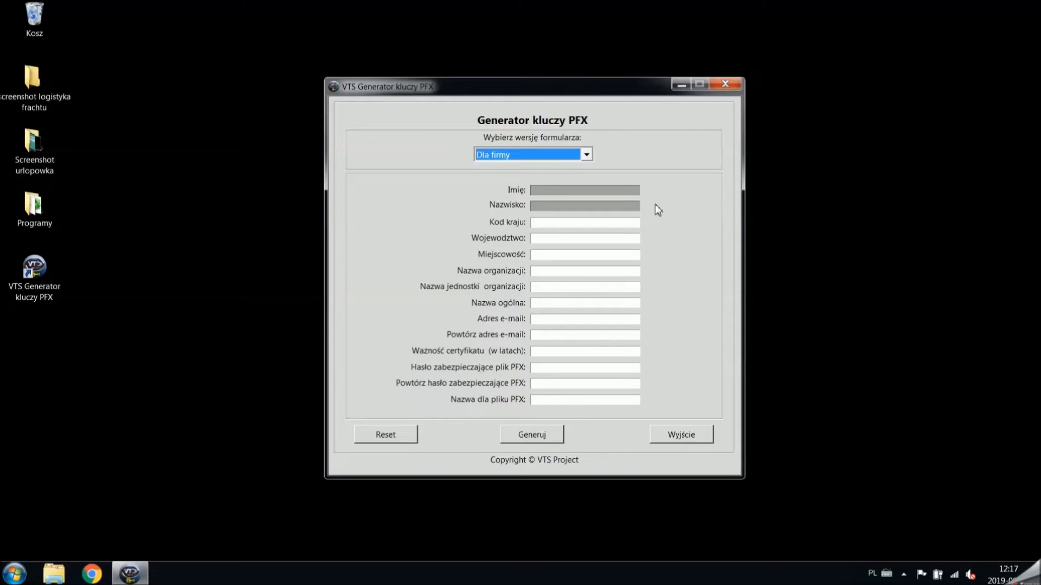
key(Tab)
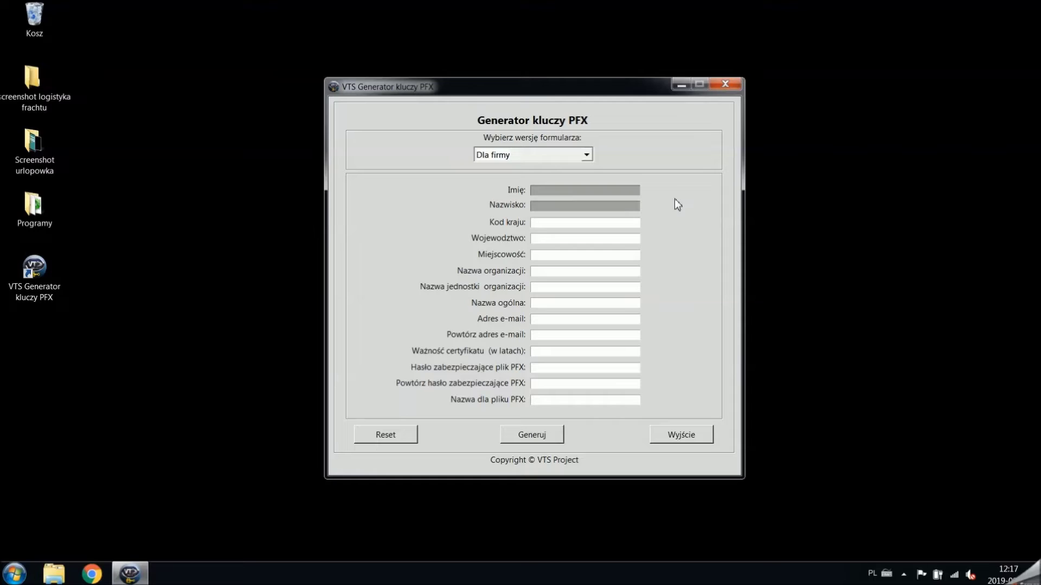
- Enter country code PL, province Małopolskie and town Kraków
key(Caps_Lock)
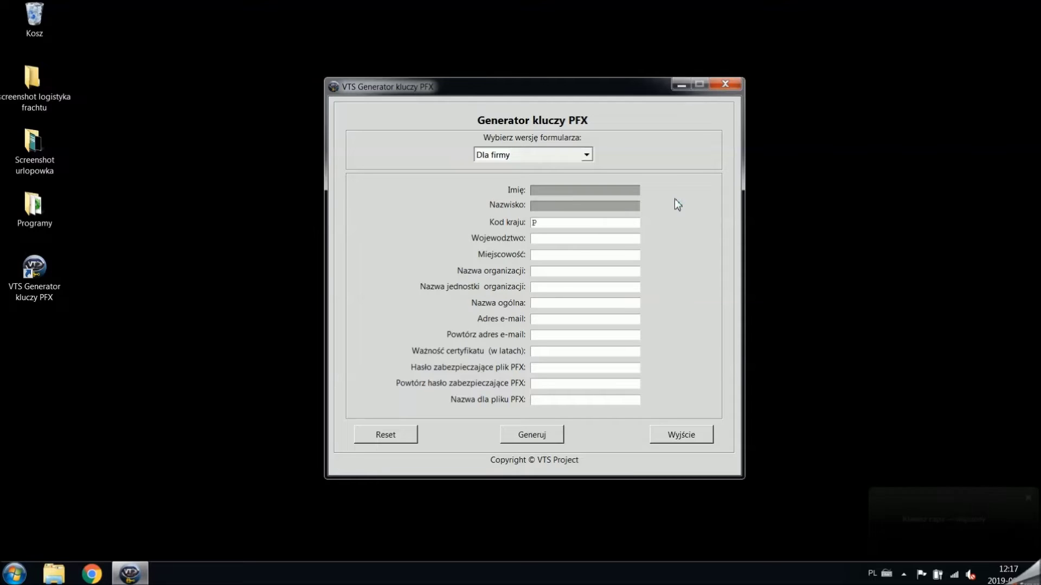
text(PL)
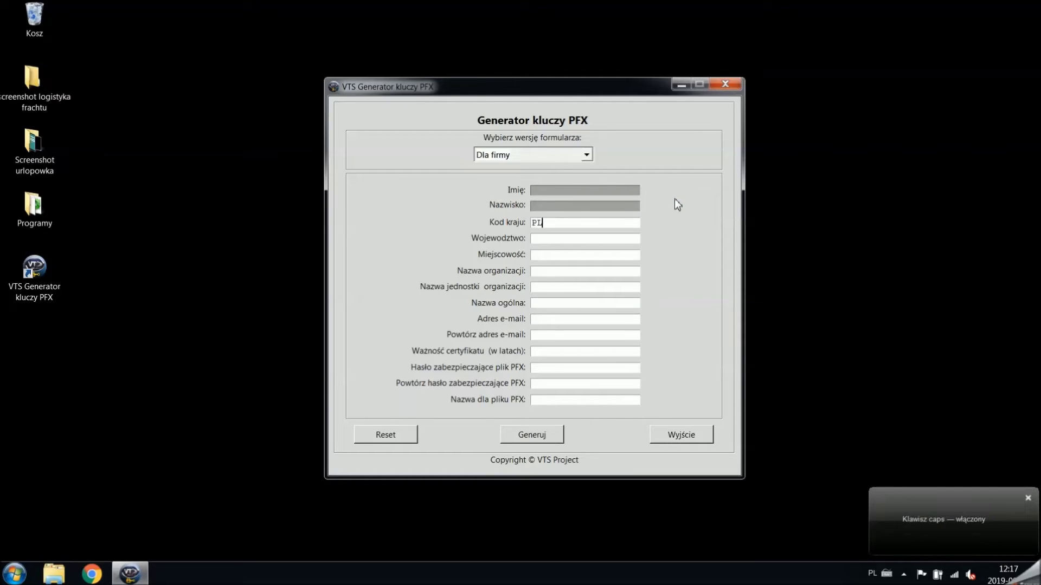
click(628, 238)
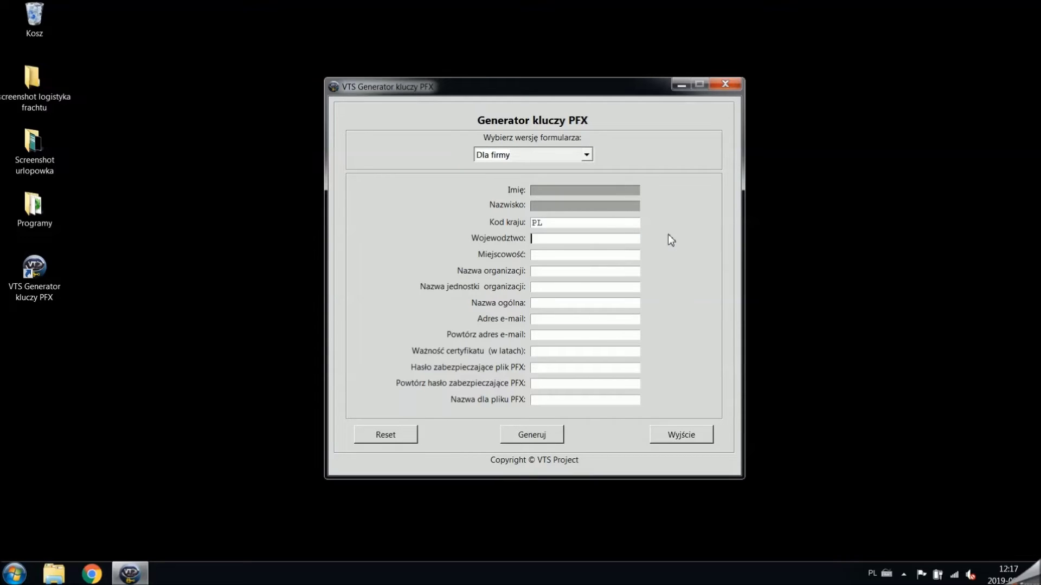
text(Ma)
key(Caps_Lock)
text(ałopolskie)
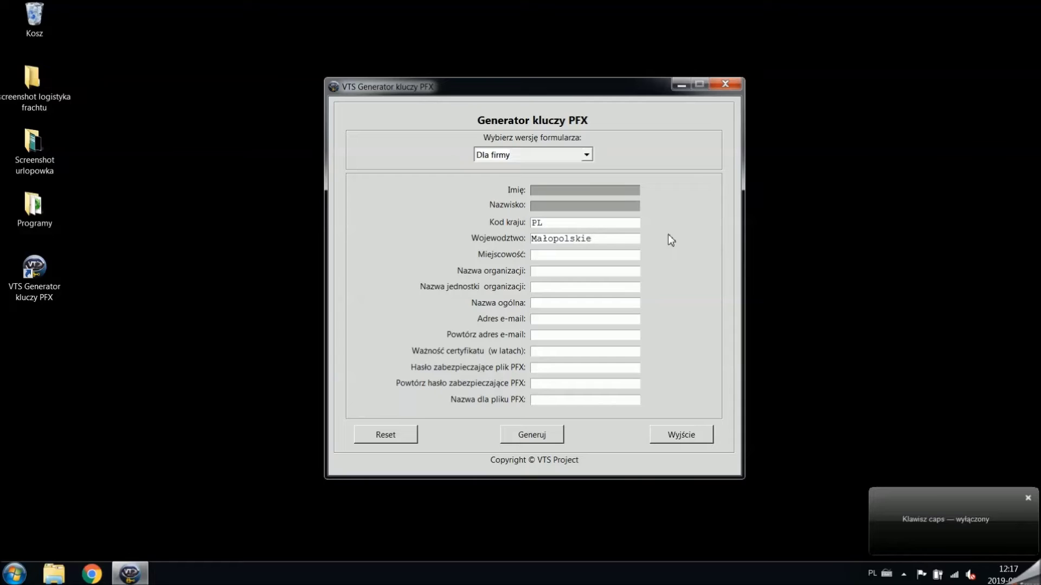
click(613, 254)
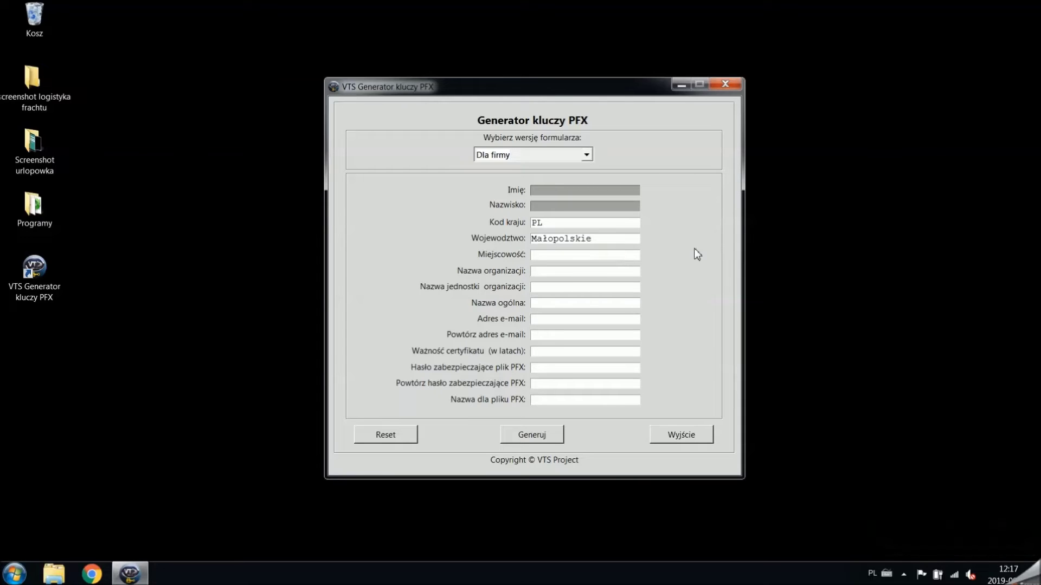
text(K)
key(Caps_Lock)
text(raków)
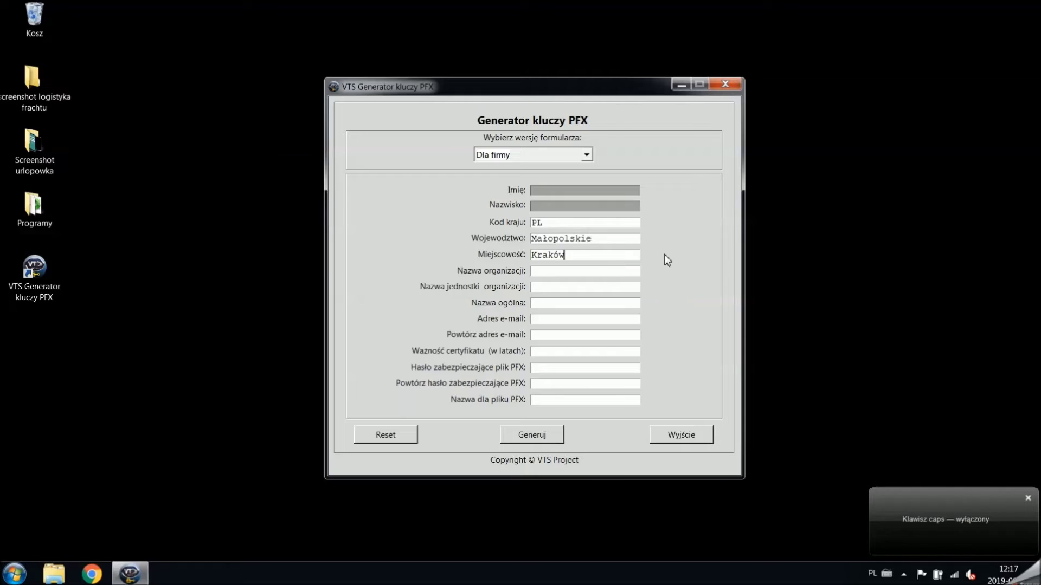
- Enter organisation Firma S.A, unit Dział IT and common name firma.pl
click(596, 271)
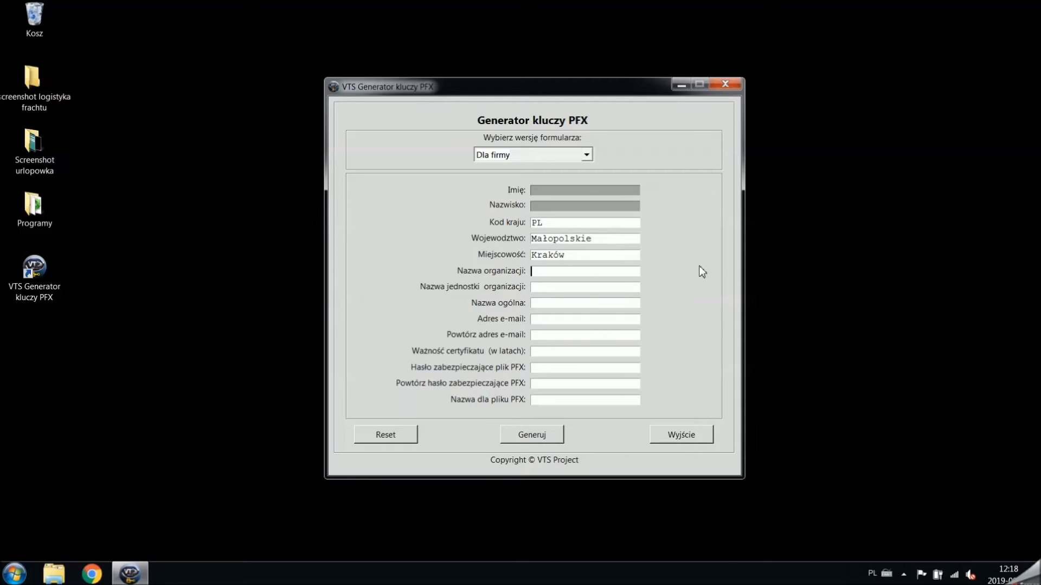
text(F)
key(Caps_Lock)
text(ir)
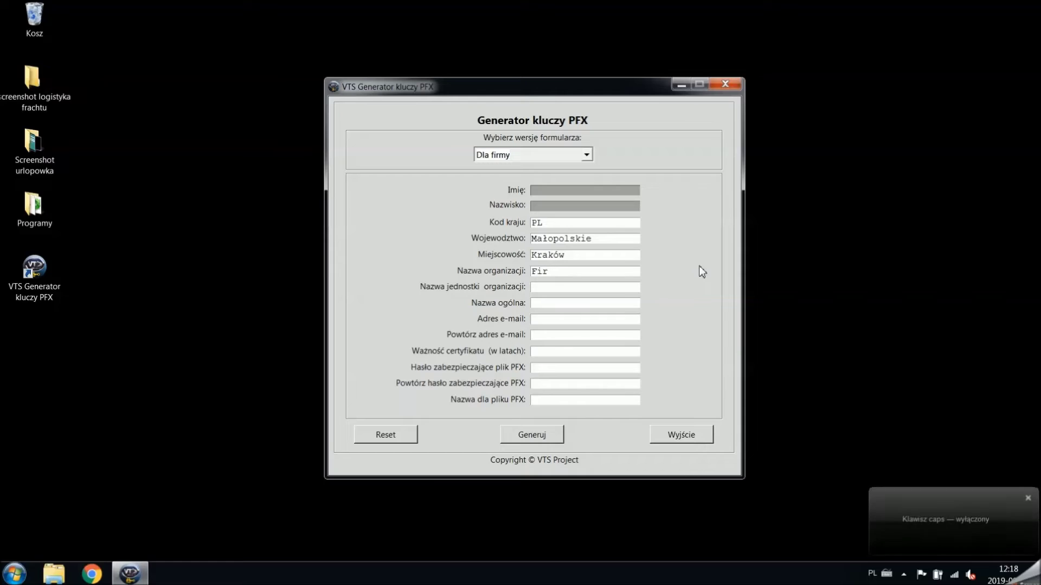
text(ma)
key(Caps_Lock)
text(S)
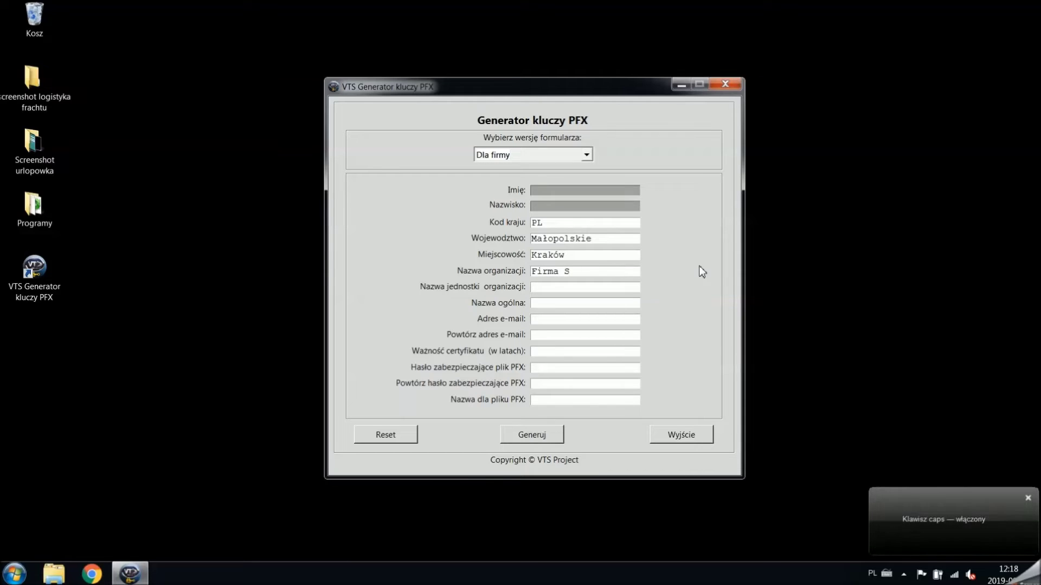
text(.A)
key(Caps_Lock)
key(Tab)
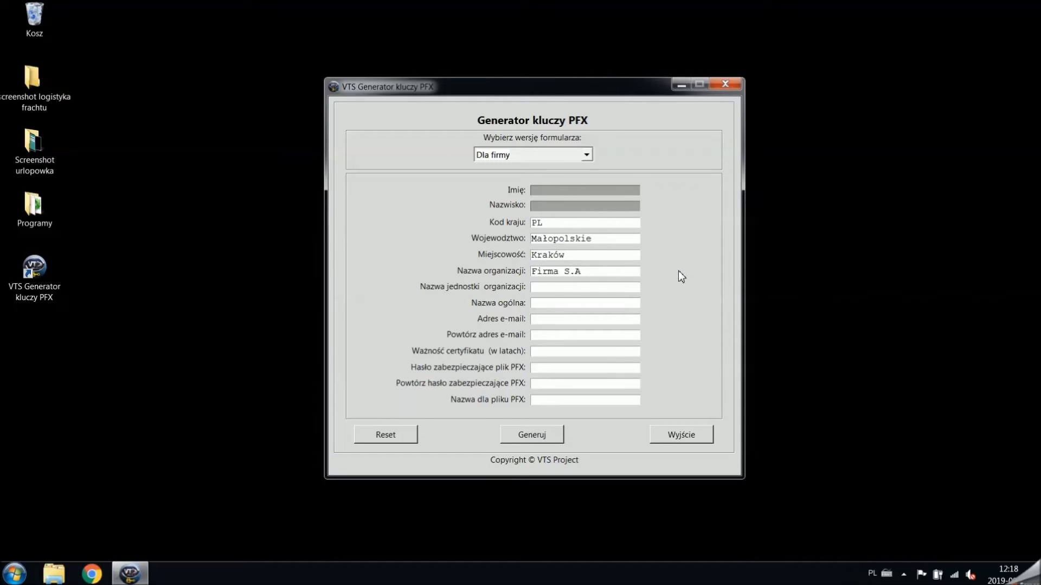
text(Dzia)
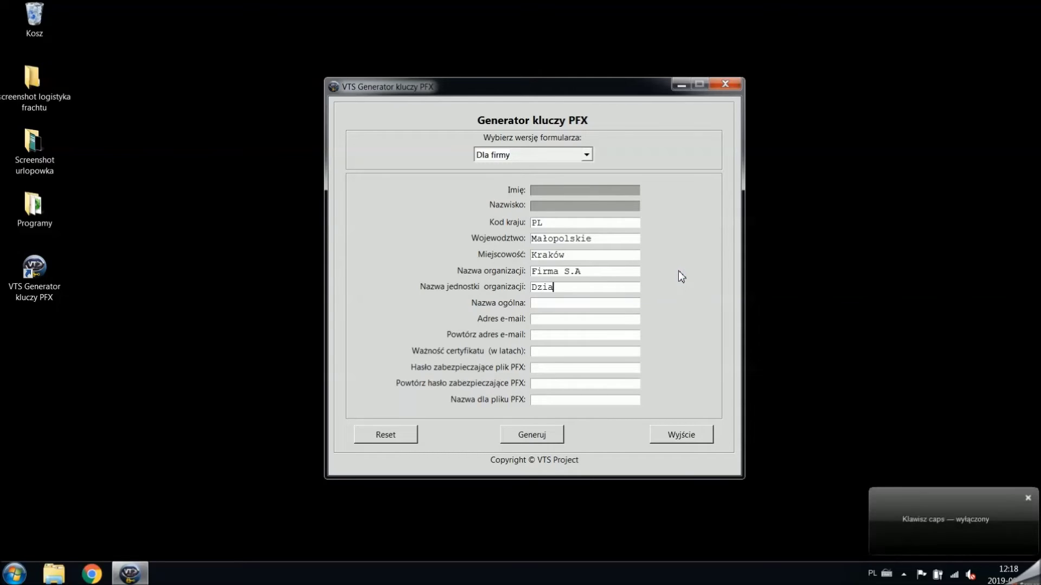
text(ł IT)
click(628, 302)
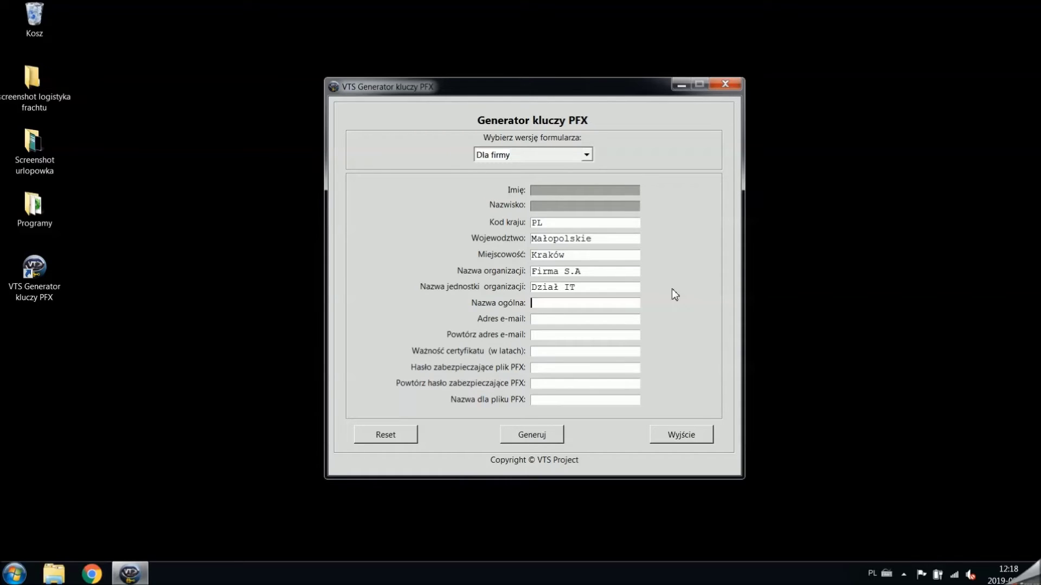
text(firma.pl)
- Enter the company e-mail address in both e-mail fields
click(620, 318)
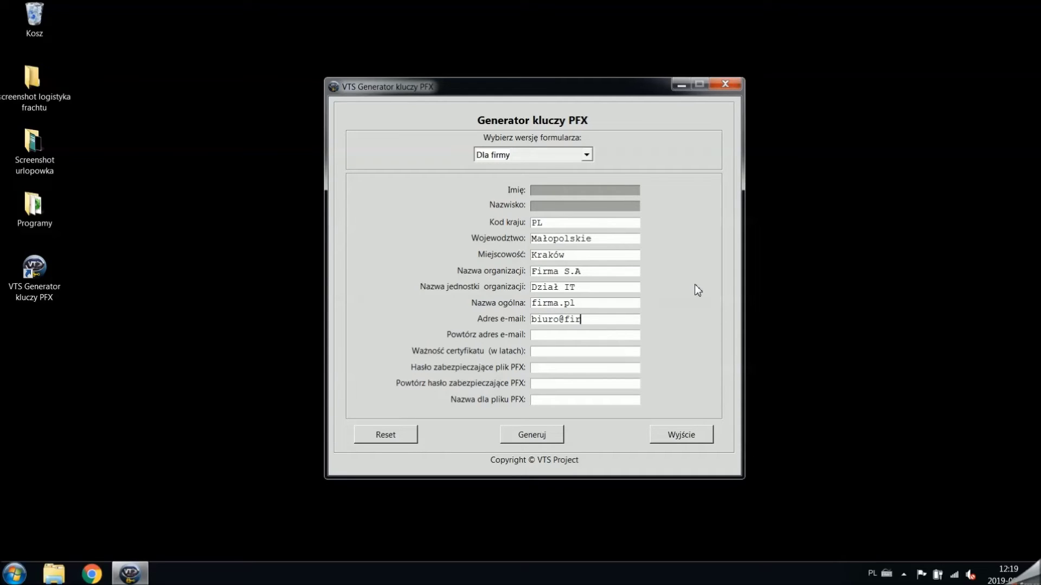
click(613, 335)
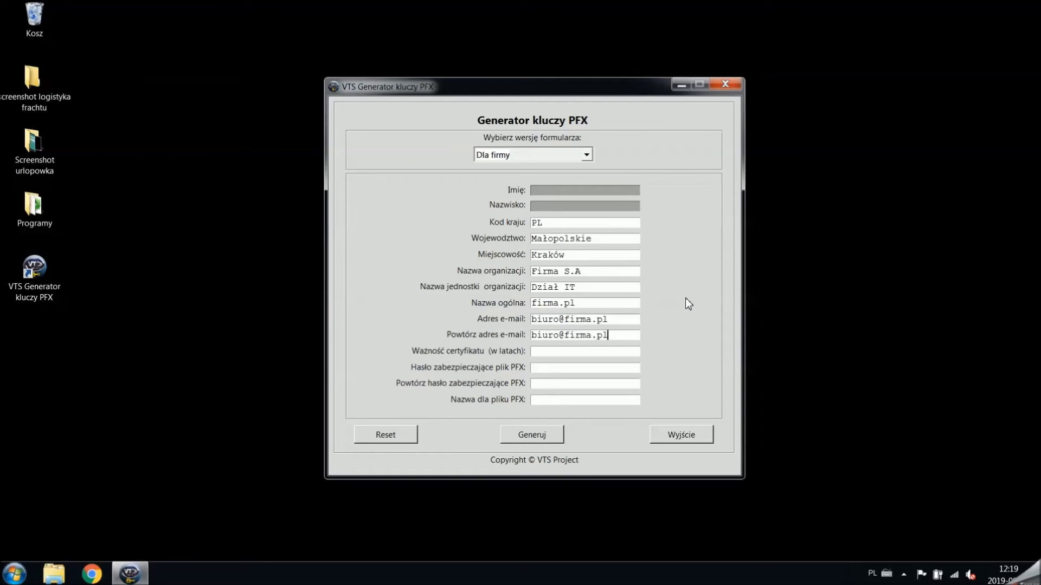
- Set certificate validity to 3 years and enter the PFX password
click(622, 351)
text(3)
click(589, 372)
text(******)
click(609, 383)
text(******)
- Name the PFX file 'firma podpis' and generate the key files
click(630, 398)
text(firma podpis)
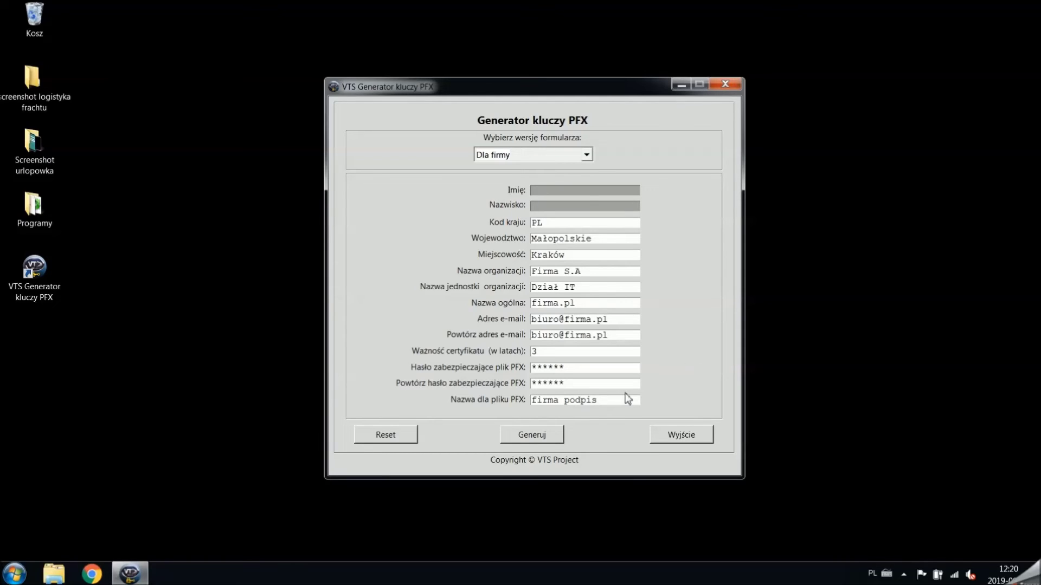
click(546, 443)
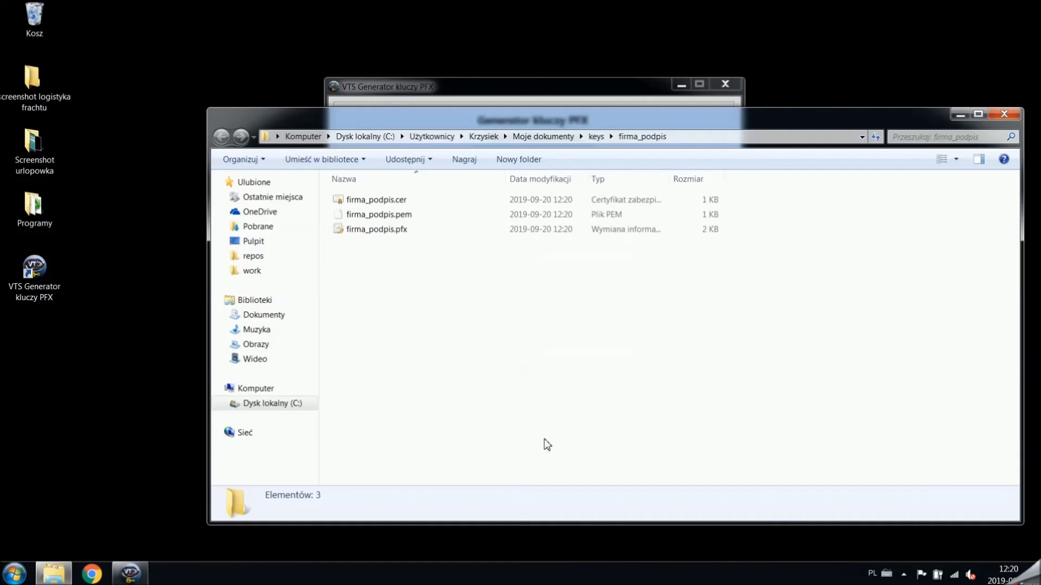
- View the details of firma_podpis.pfx, .cer and .pem in Explorer
click(459, 239)
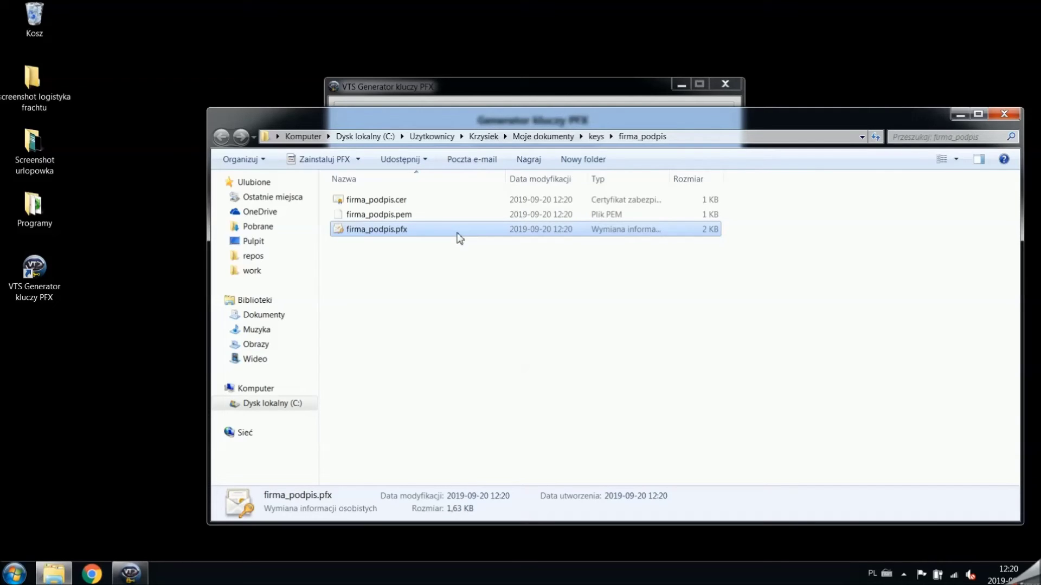
click(450, 203)
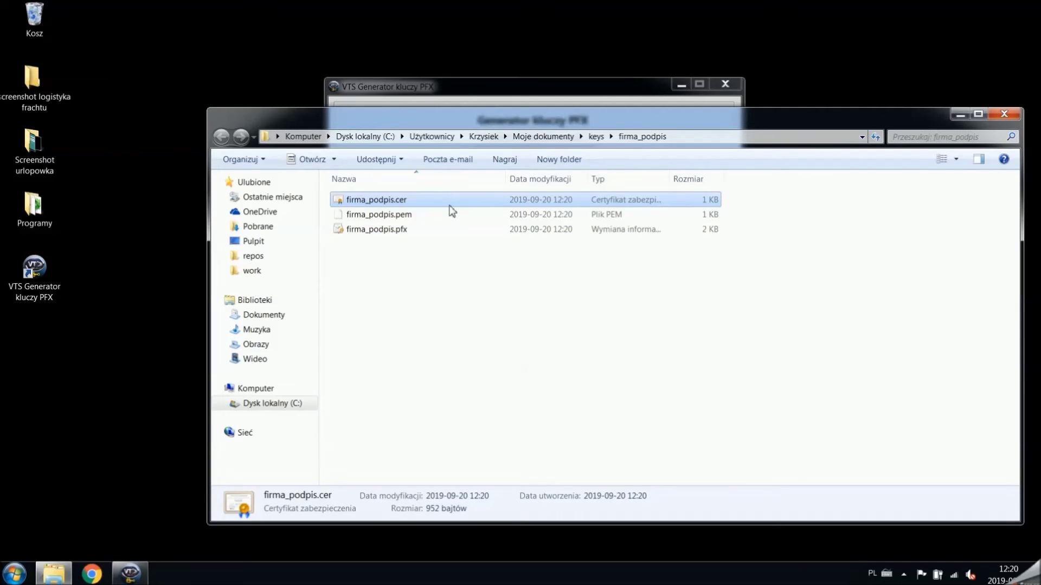
click(448, 217)
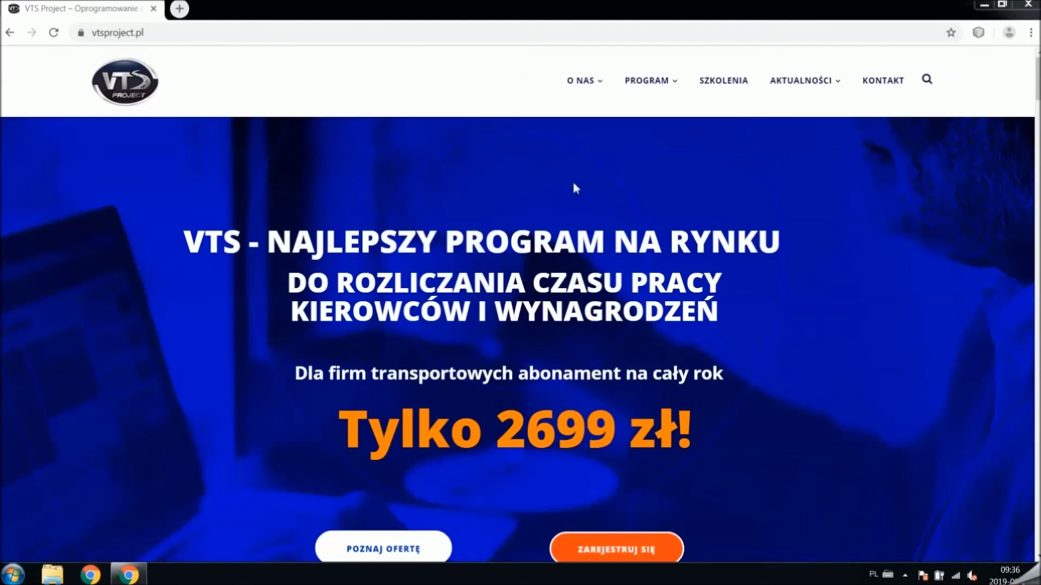
- Open the 6 kroków do e-Urlopówki article and save its Umowa agreement template (.odt)
scroll(1039, 92, down, 1)
drag(1037, 93, 1032, 135)
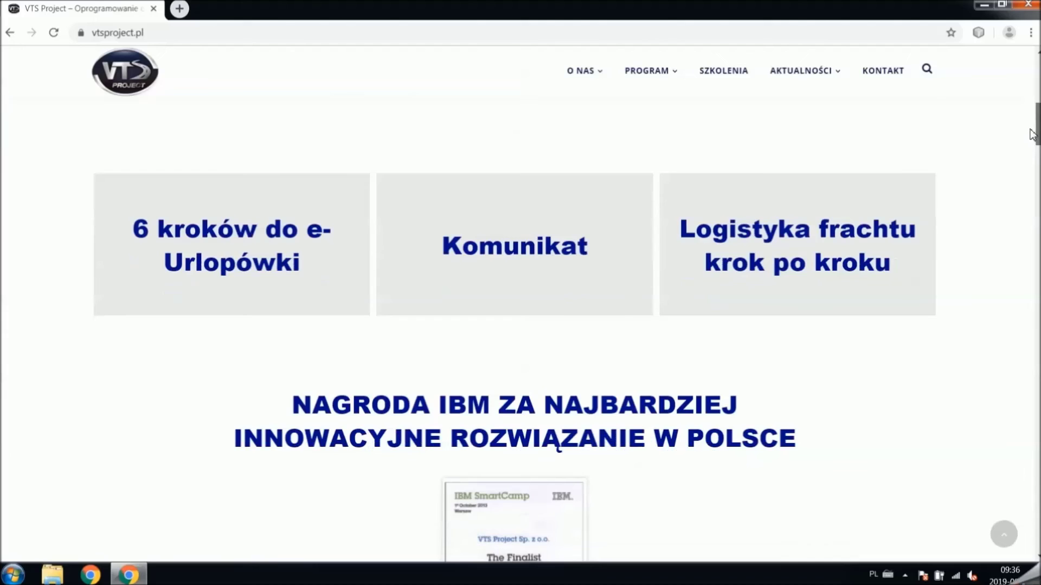
click(231, 249)
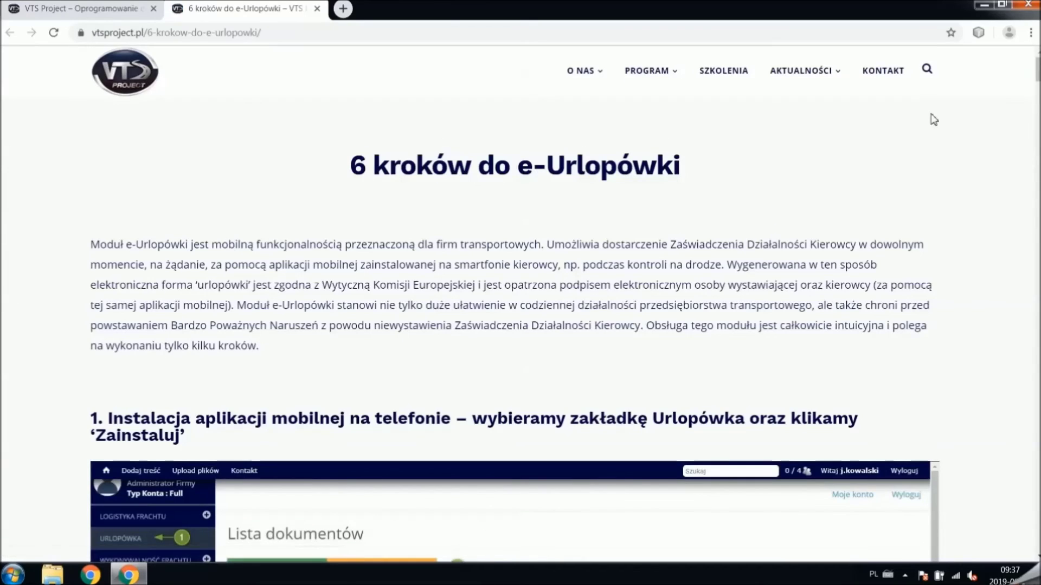
drag(1037, 69, 1036, 543)
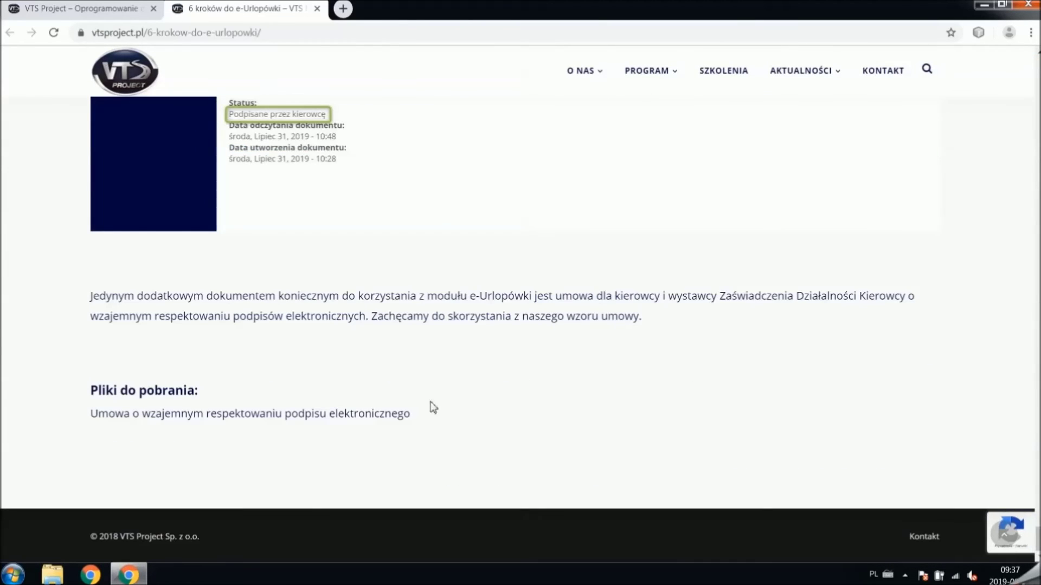
click(391, 420)
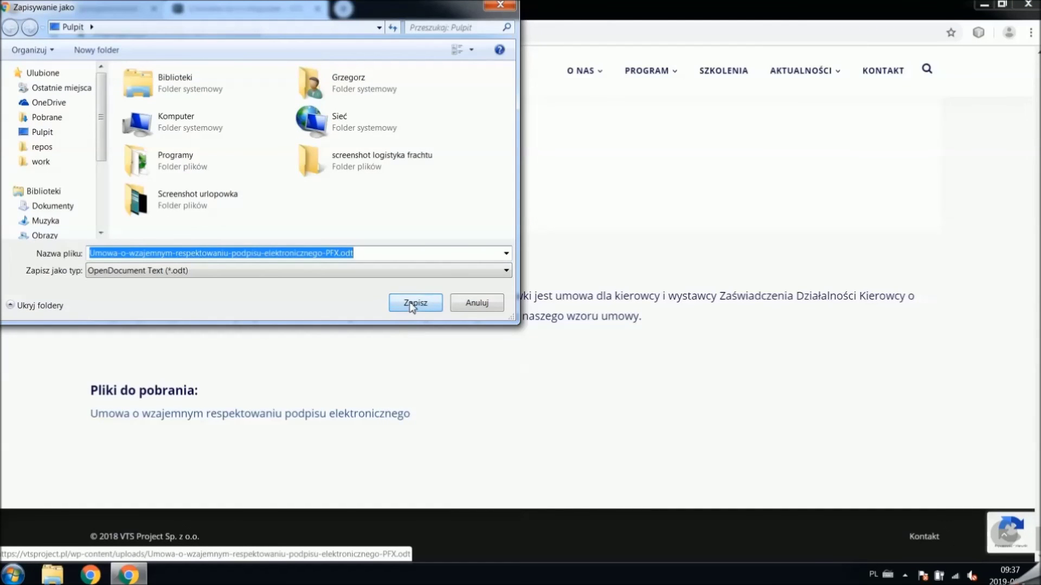
click(412, 307)
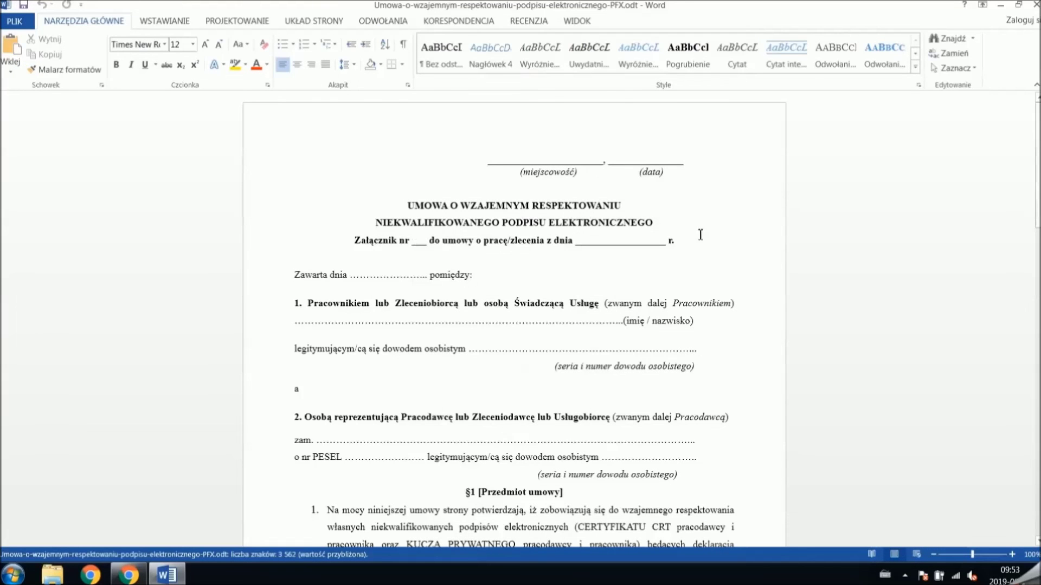
- Scroll the agreement in Word from §1 Przedmiot umowy through §3 Tworzenie kluczy szyfrujących
scroll(953, 287, down, 5)
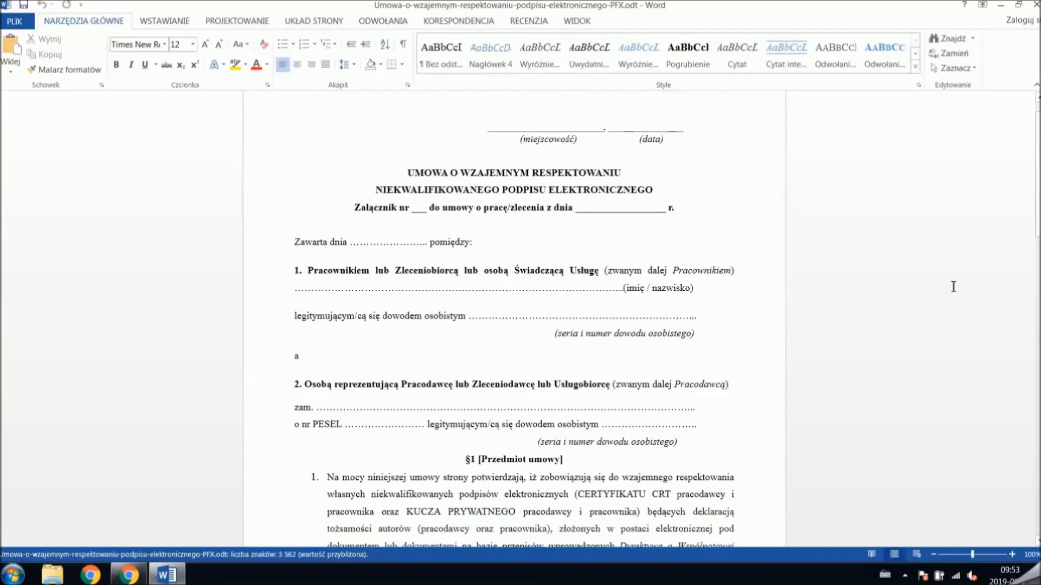
scroll(953, 287, down, 6)
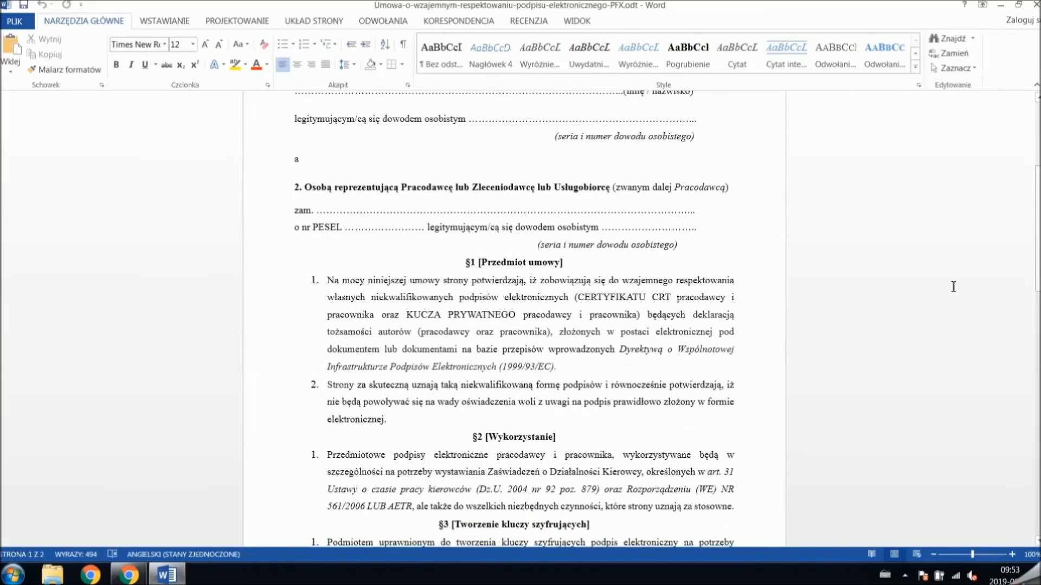